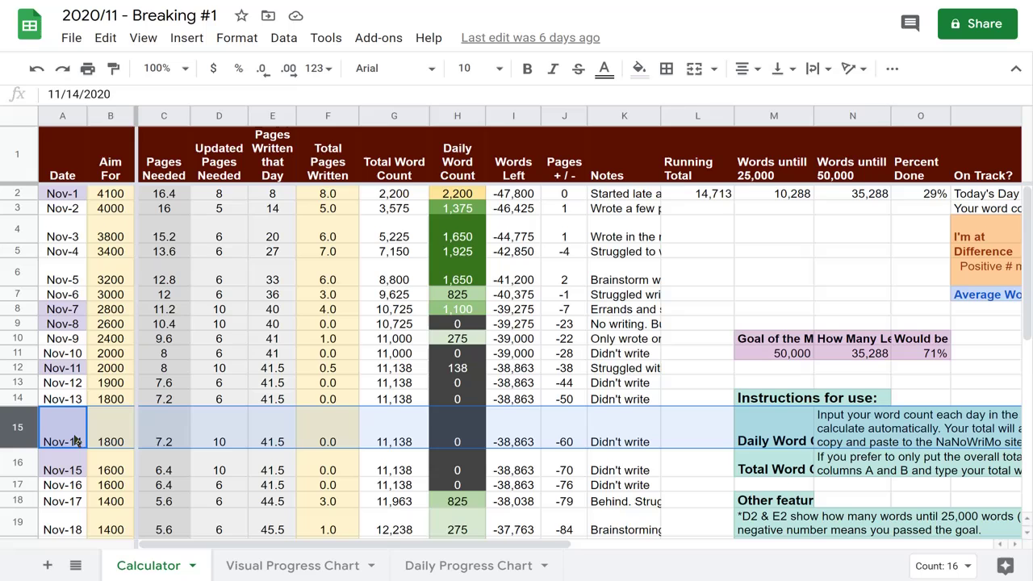
scroll(71, 431, "down", 2)
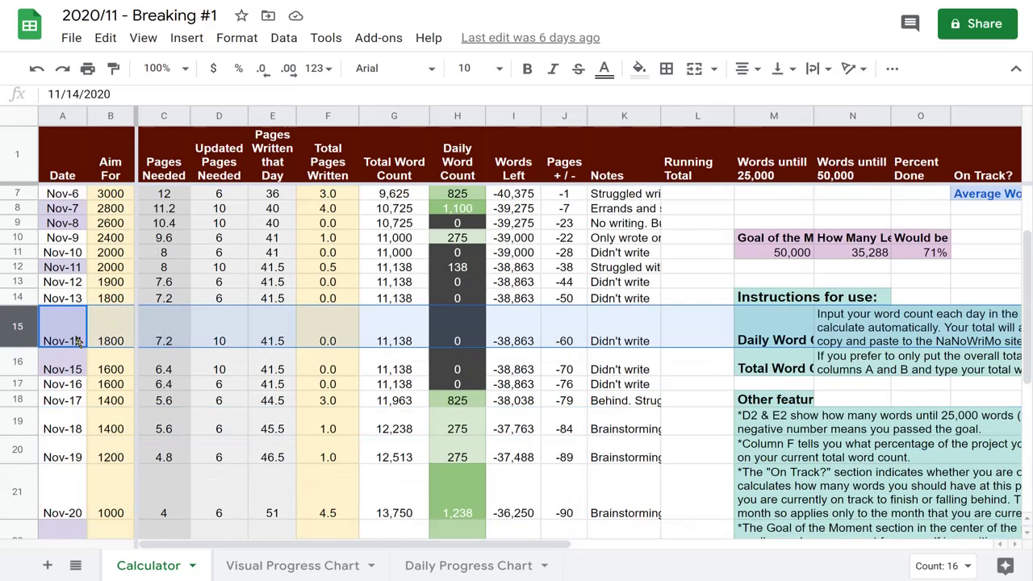
scroll(78, 340, "down", 2)
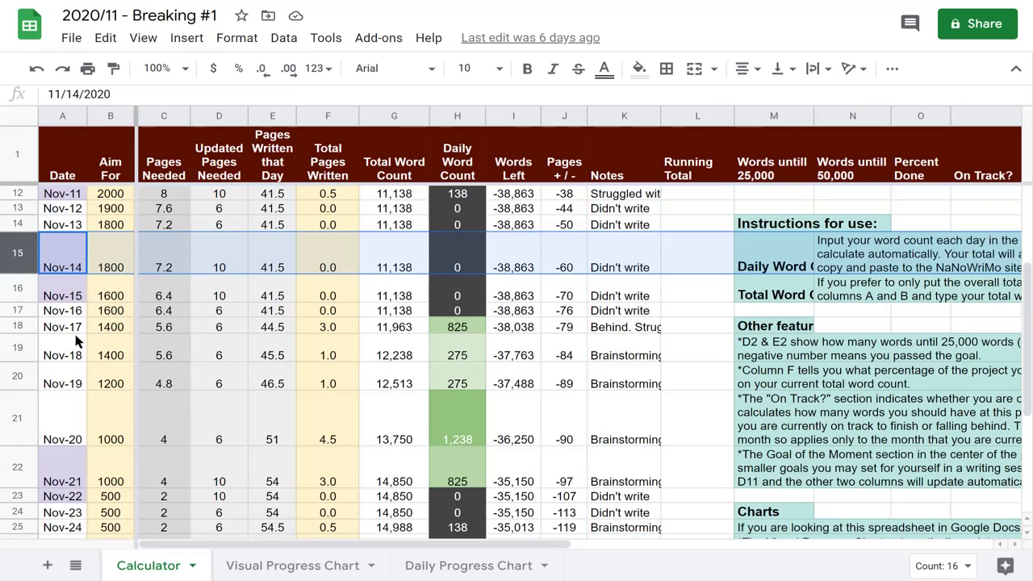
scroll(79, 340, "down", 2)
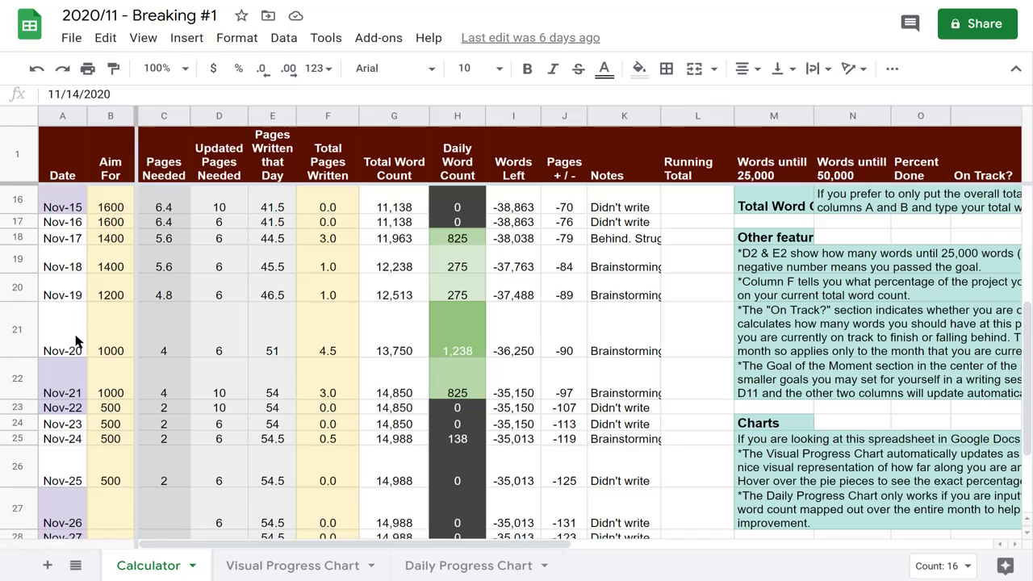
scroll(78, 343, "down", 2)
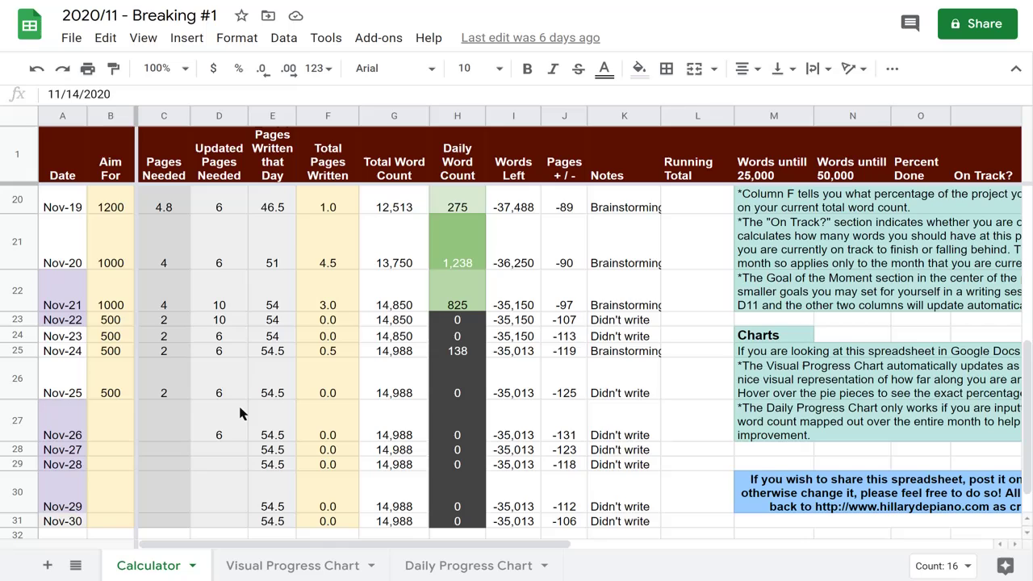
scroll(238, 402, "up", 3)
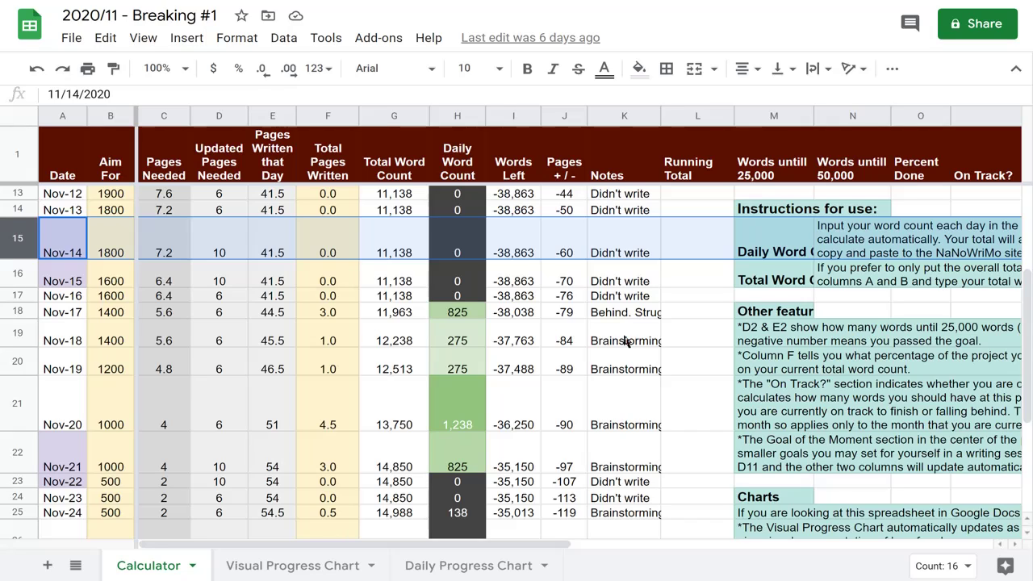
Step: Check the Nov-18 to Nov-21 brainstorming notes, then show Nov-24's formula =F25*275 in H25
left_click(626, 342)
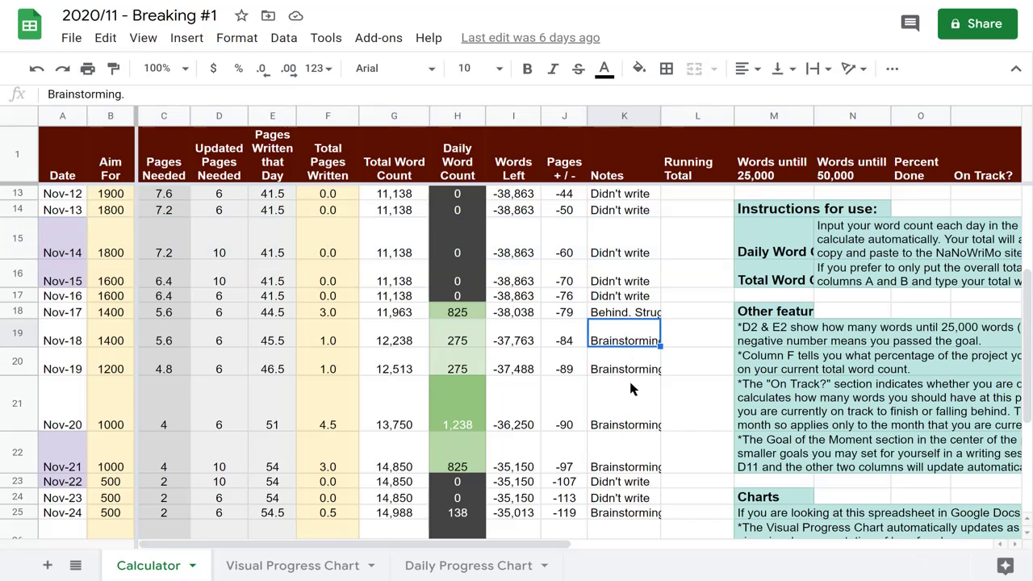
left_click(637, 369)
left_click(645, 411)
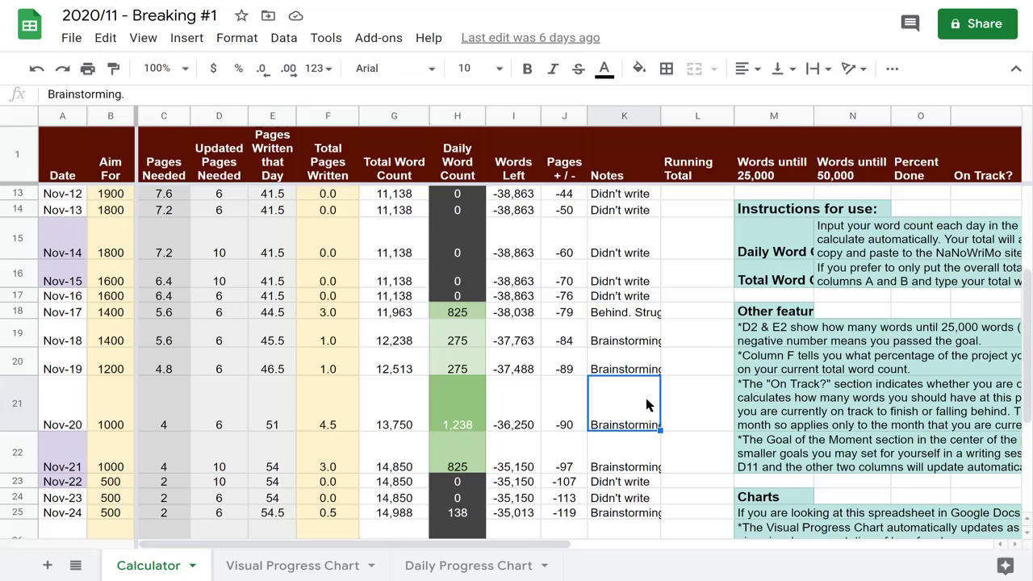
left_click(637, 452)
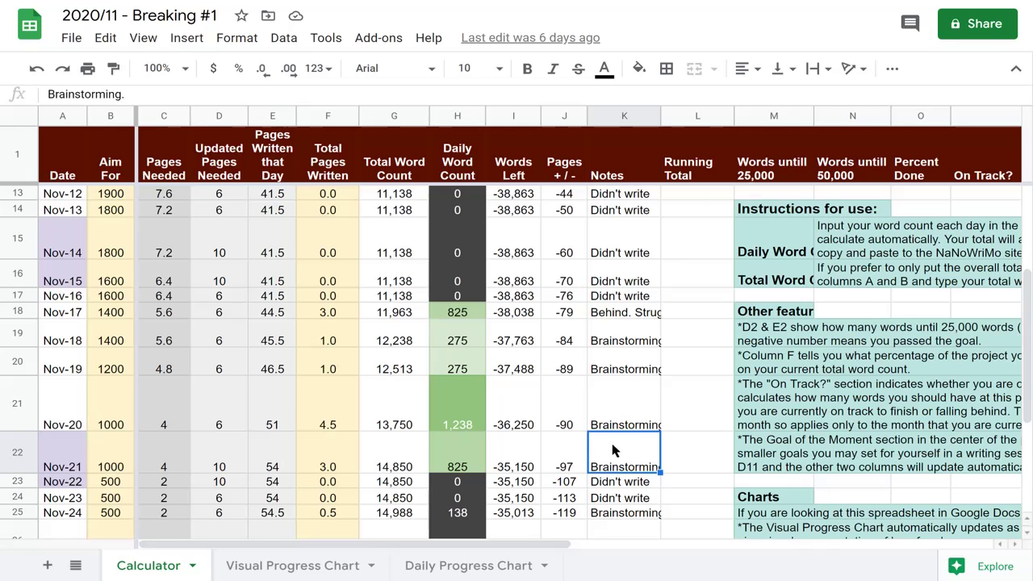
scroll(613, 450, "down", 2)
scroll(614, 449, "down", 2)
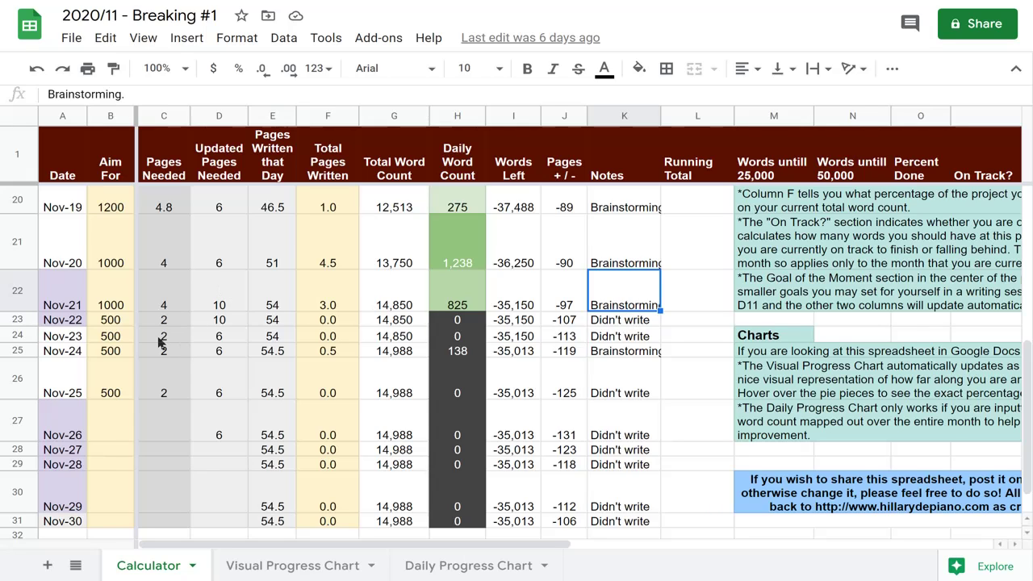
scroll(193, 341, "down", 2)
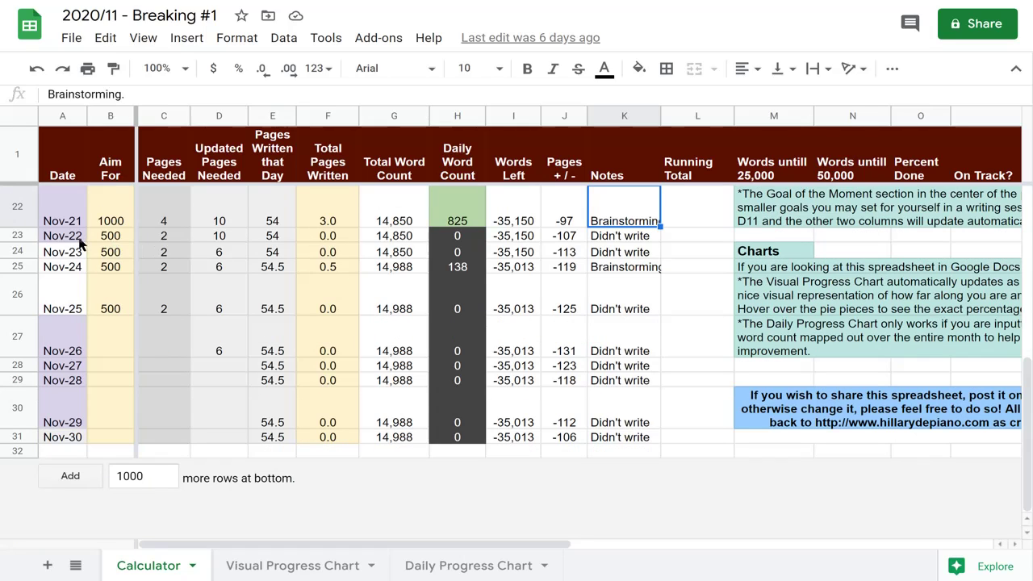
mouse_move(63, 235)
left_mouse_down()
mouse_move(101, 322)
mouse_move(630, 391)
left_mouse_up()
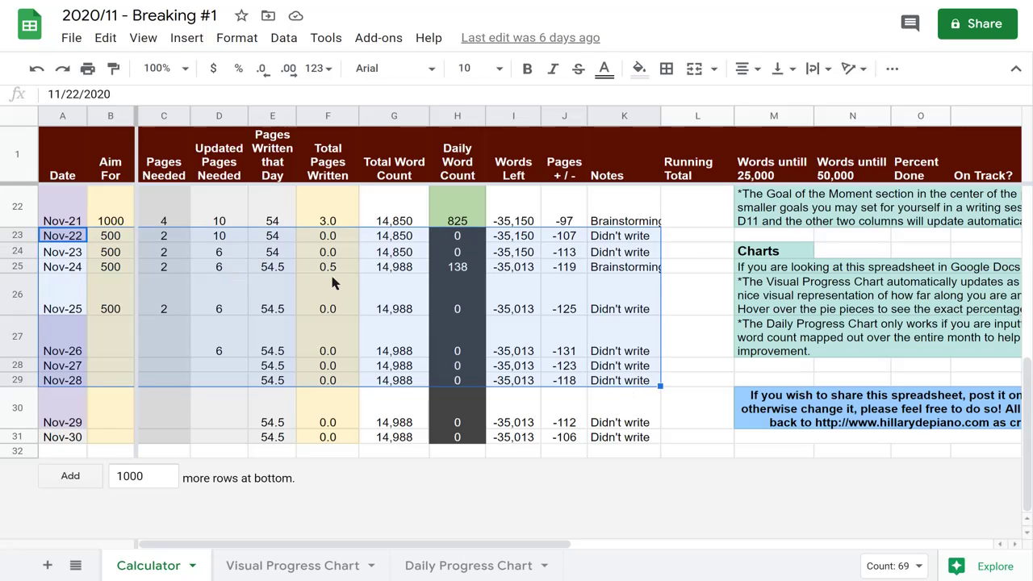
left_click(470, 269)
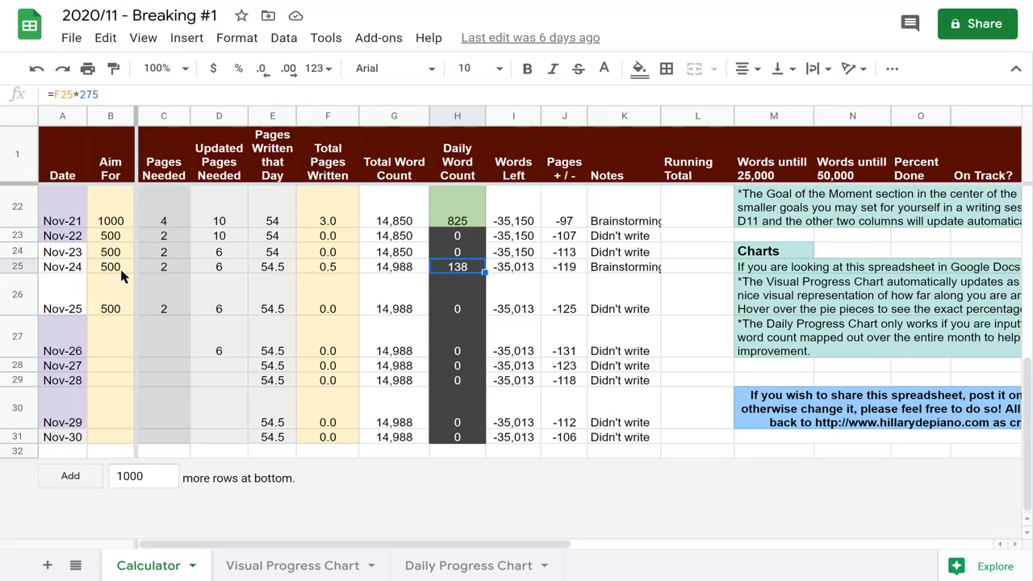
scroll(125, 274, "up", 8)
scroll(127, 279, "up", 3)
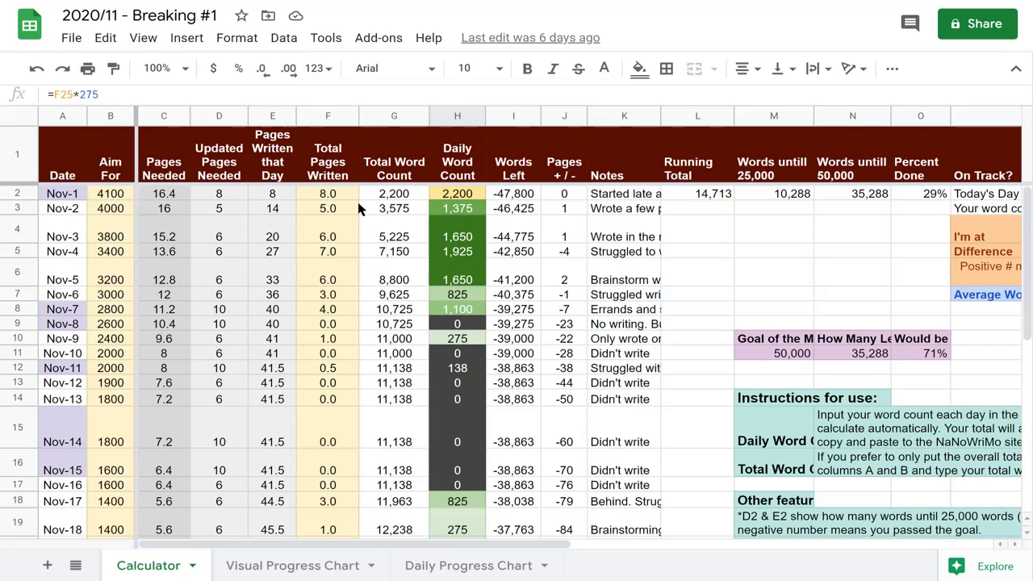
scroll(360, 209, "down", 3)
scroll(360, 218, "down", 3)
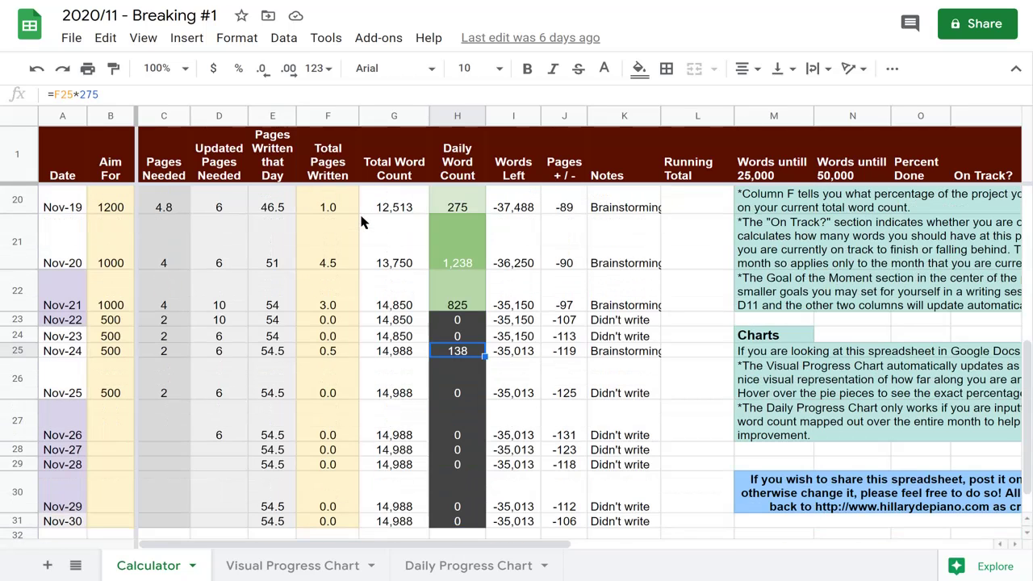
scroll(360, 222, "down", 2)
scroll(362, 228, "down", 2)
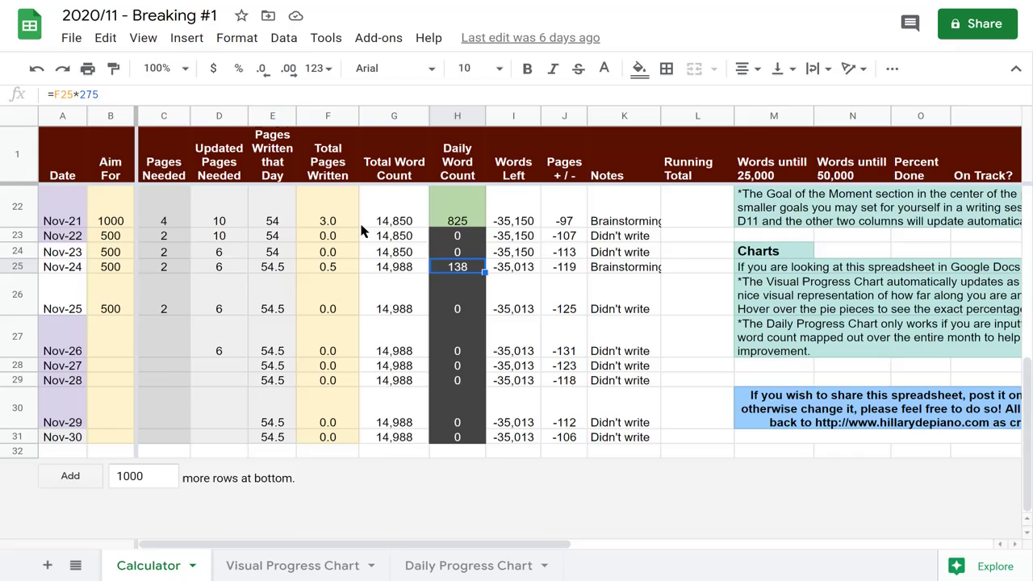
scroll(362, 227, "up", 3)
scroll(362, 229, "up", 3)
scroll(361, 230, "up", 3)
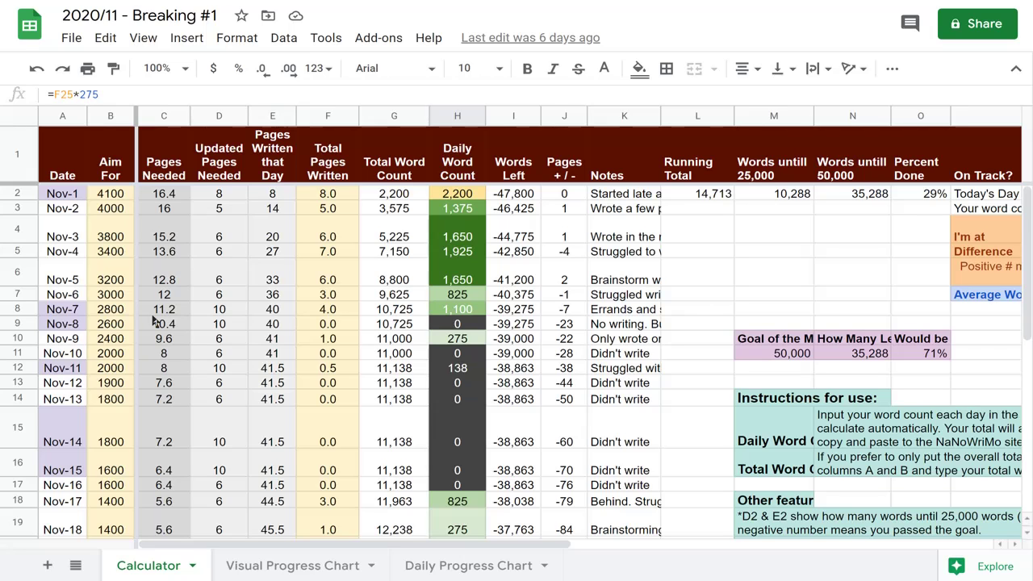
scroll(156, 321, "down", 2)
scroll(156, 320, "down", 3)
scroll(155, 320, "down", 2)
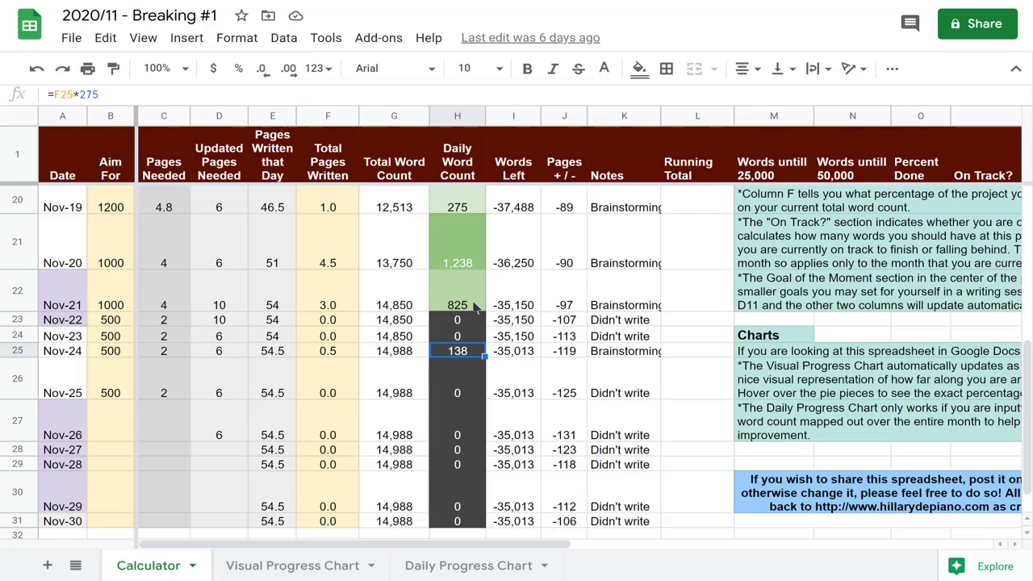
scroll(475, 307, "up", 5)
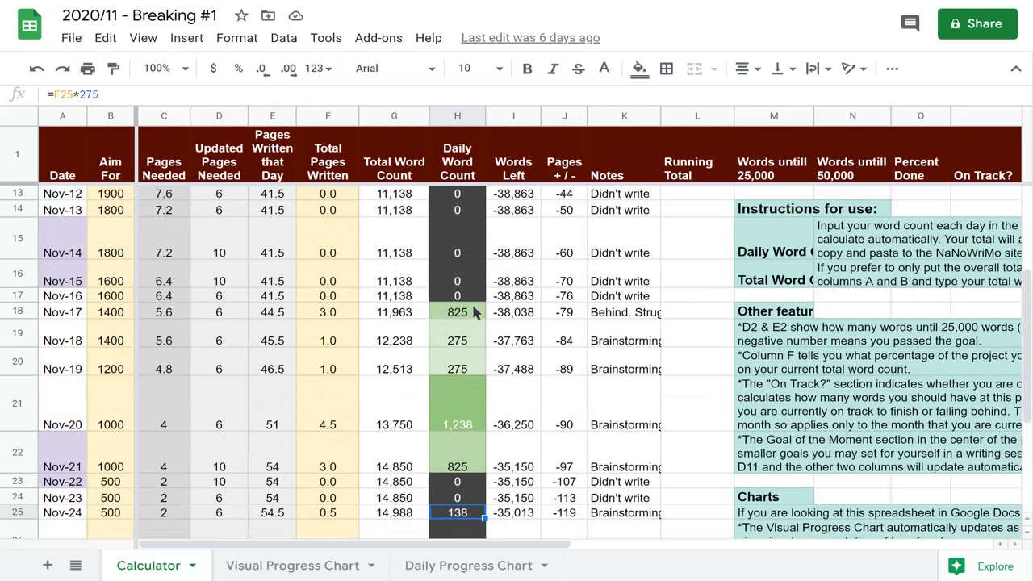
scroll(475, 307, "up", 3)
scroll(474, 313, "up", 1)
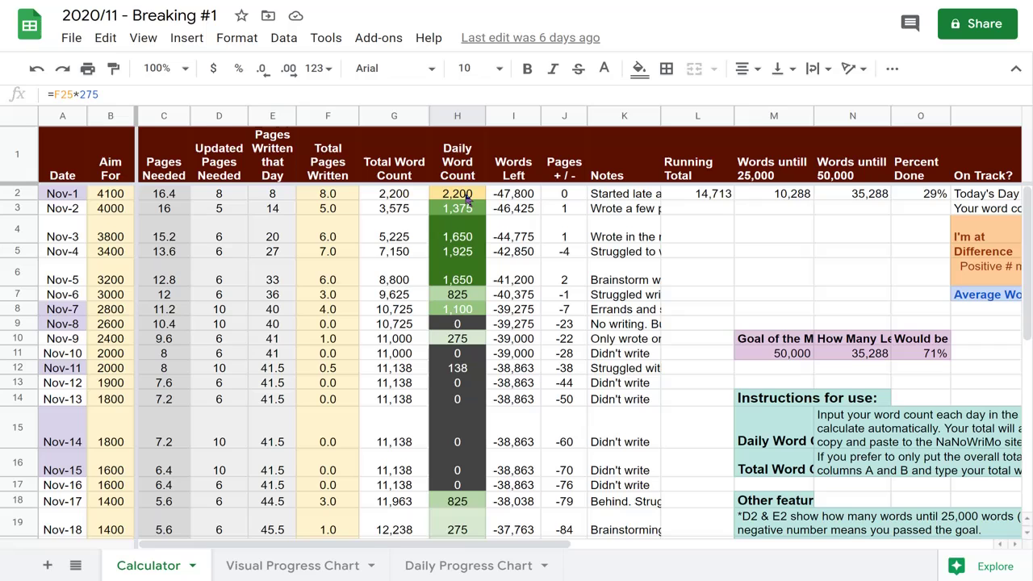
double_click(90, 94)
key("Return")
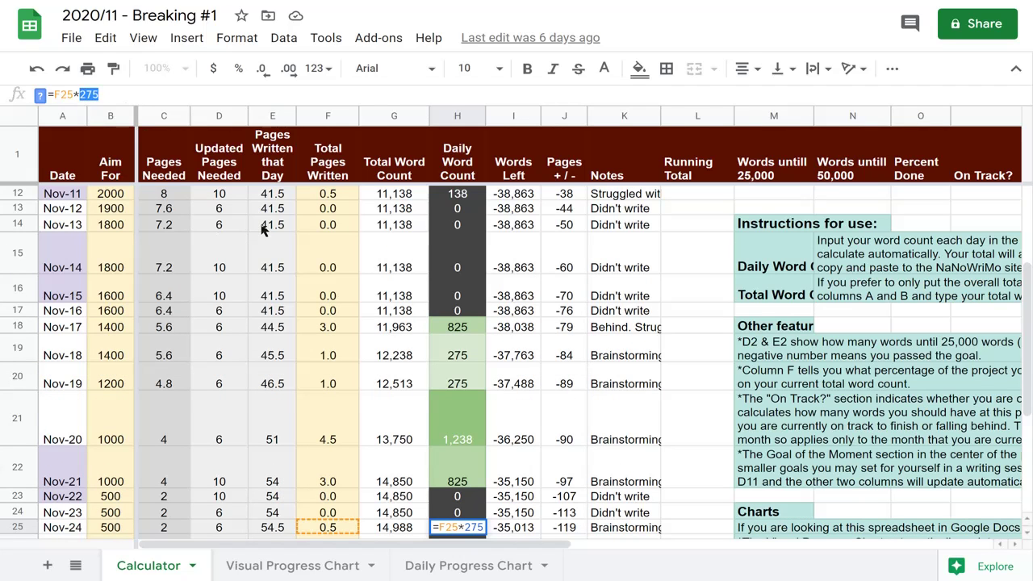
left_click(275, 228)
left_click(459, 267)
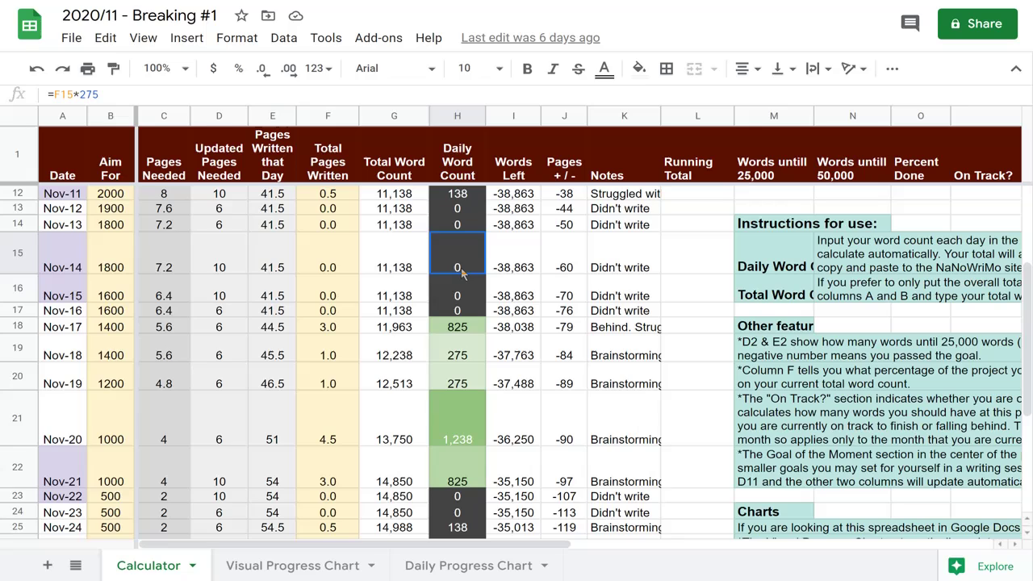
scroll(462, 273, "up", 3)
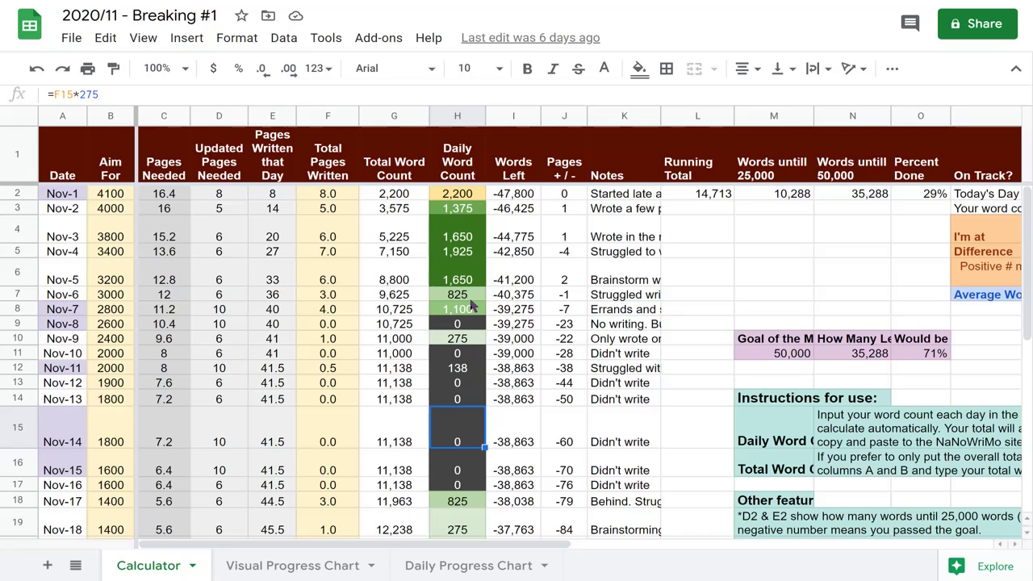
left_click(710, 193)
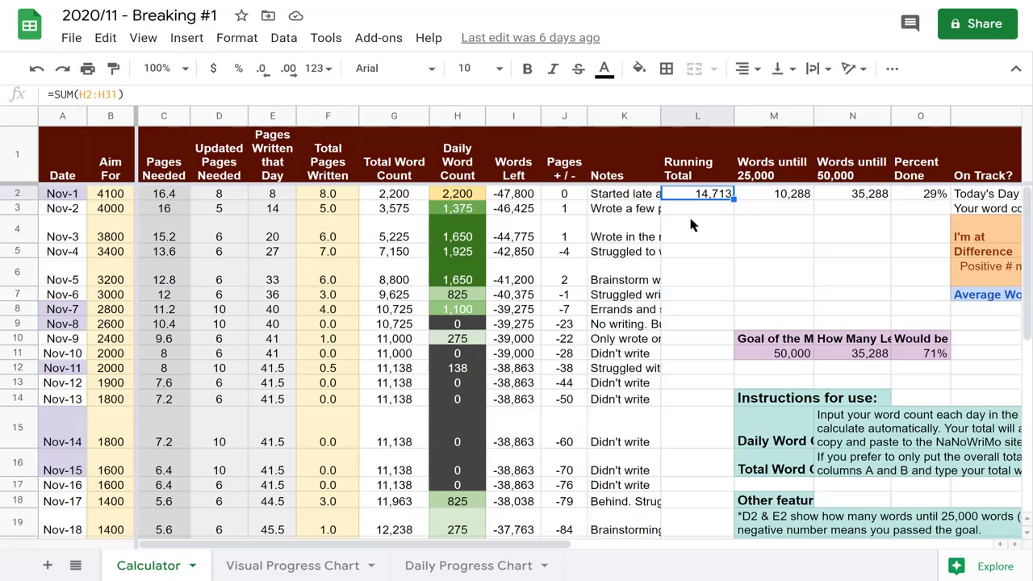
scroll(564, 286, "down", 5)
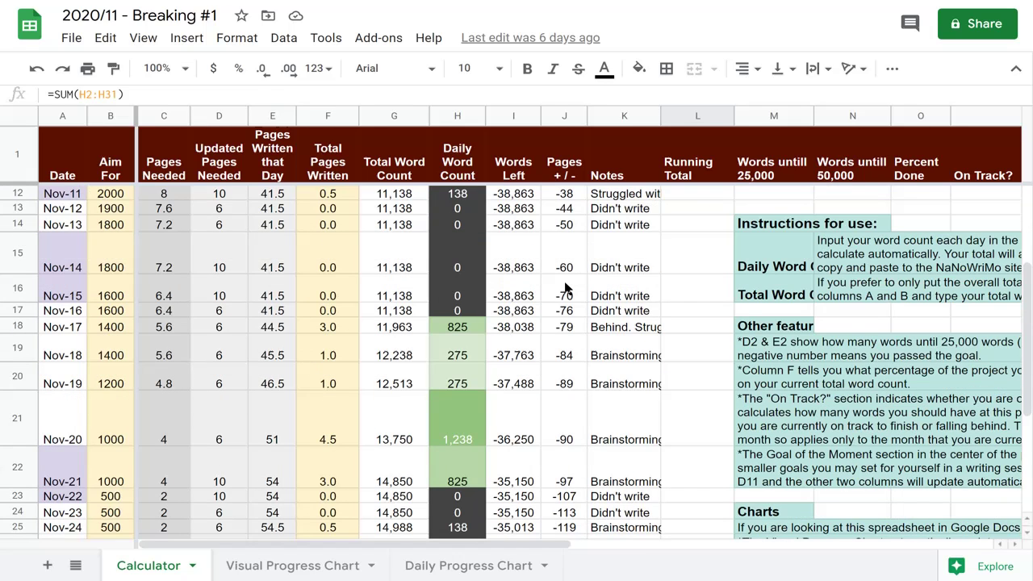
scroll(565, 287, "down", 3)
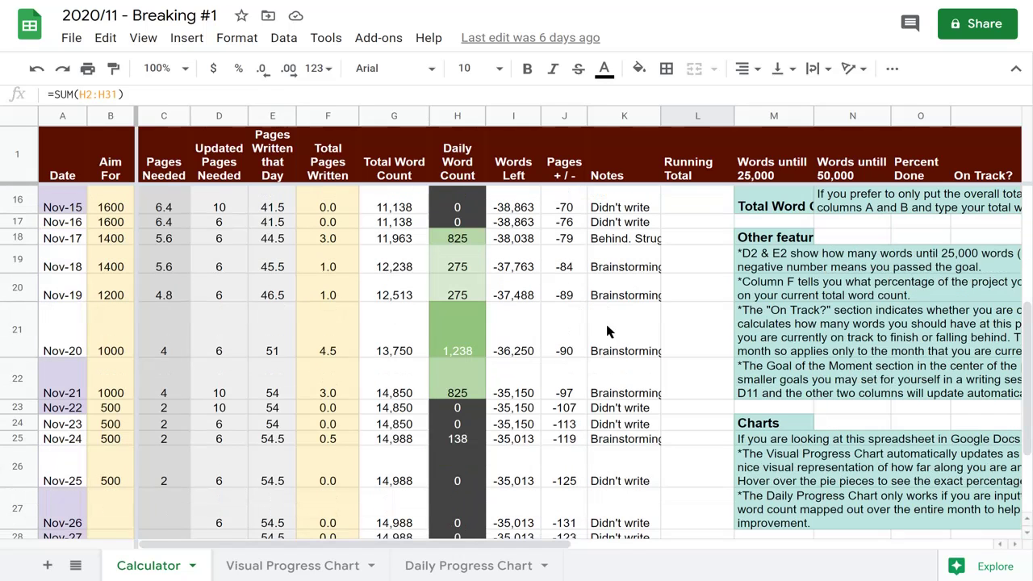
scroll(605, 321, "up", 8)
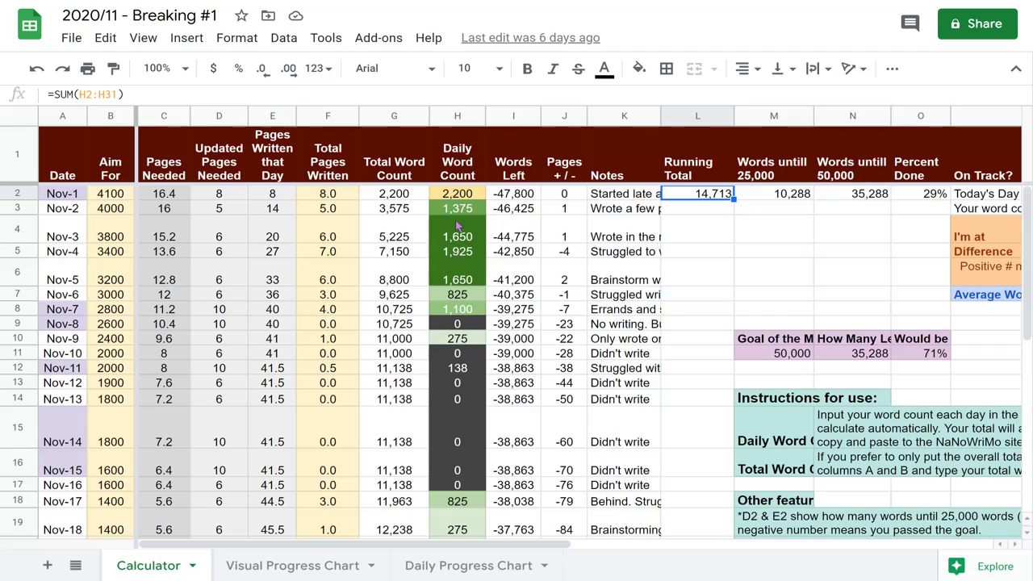
left_click(458, 354)
left_click(513, 339)
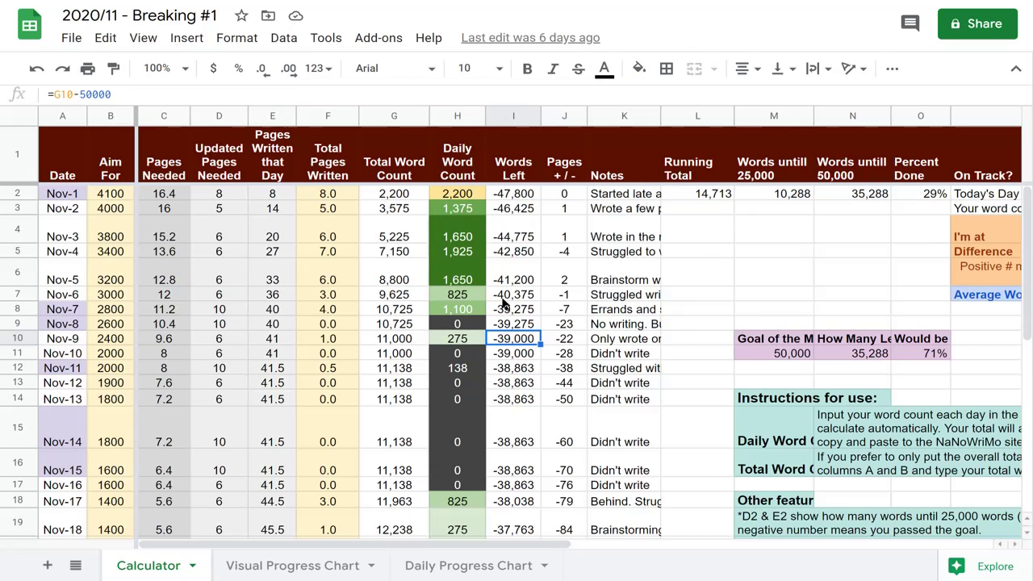
left_click(505, 297)
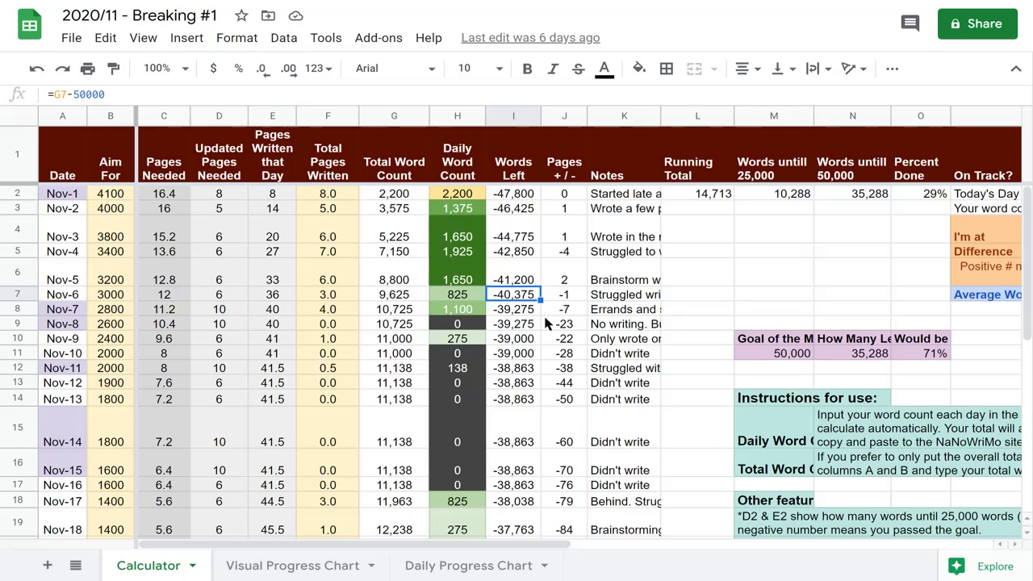
scroll(347, 332, "down", 3)
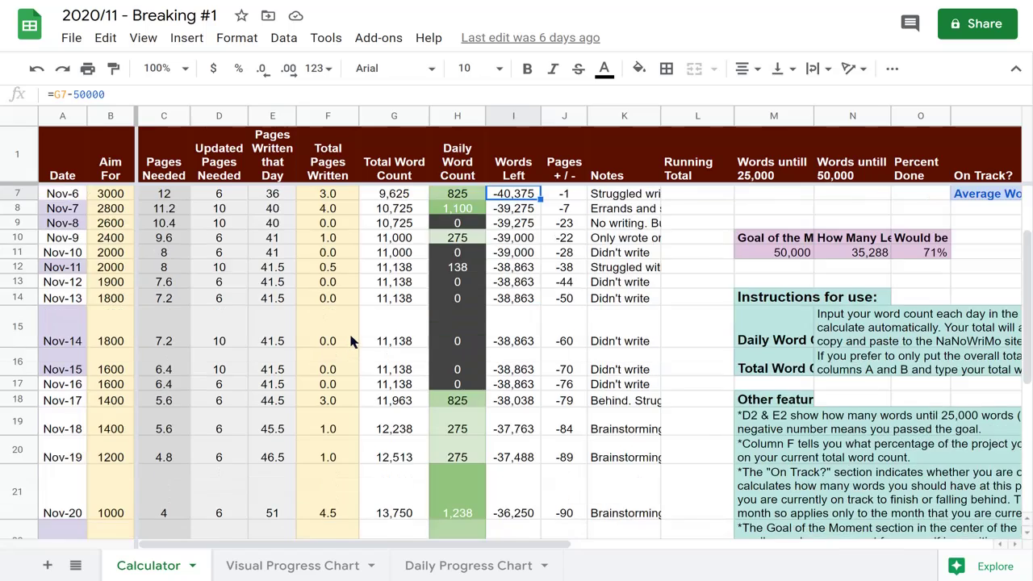
scroll(349, 331, "down", 3)
scroll(349, 330, "down", 3)
scroll(369, 350, "up", 5)
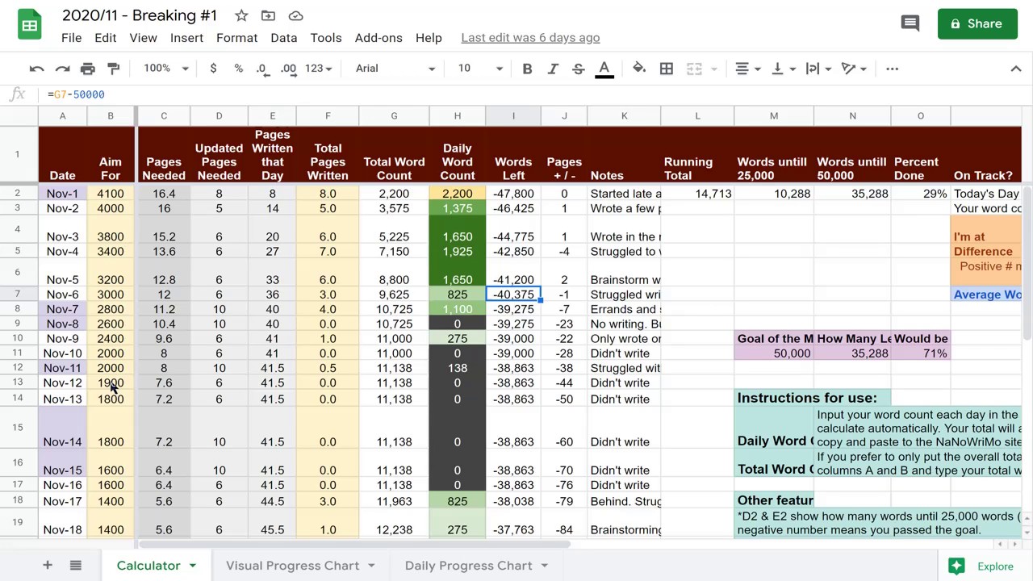
scroll(113, 386, "down", 3)
scroll(113, 387, "down", 2)
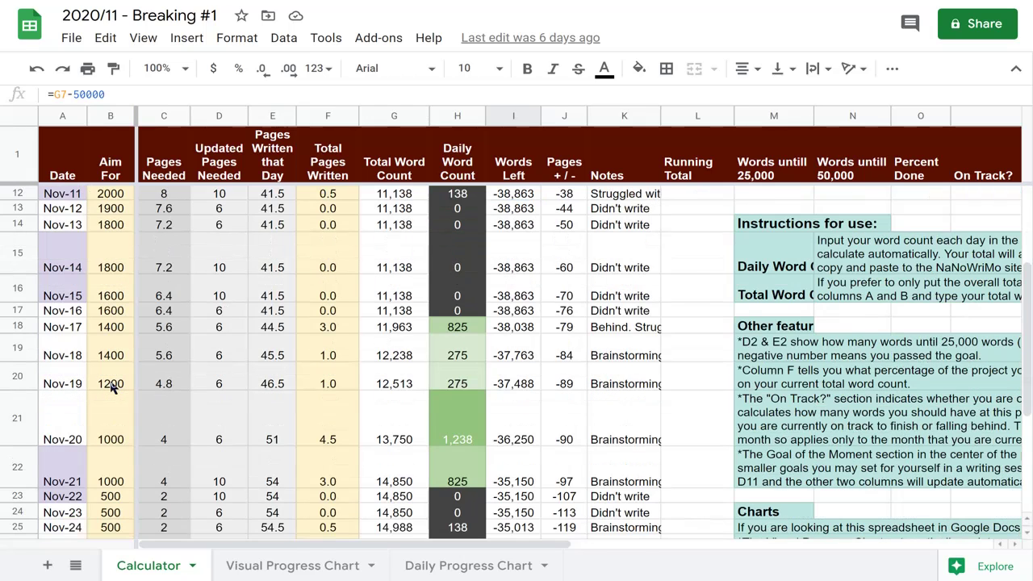
scroll(113, 388, "down", 3)
scroll(113, 388, "down", 2)
scroll(113, 388, "down", 2)
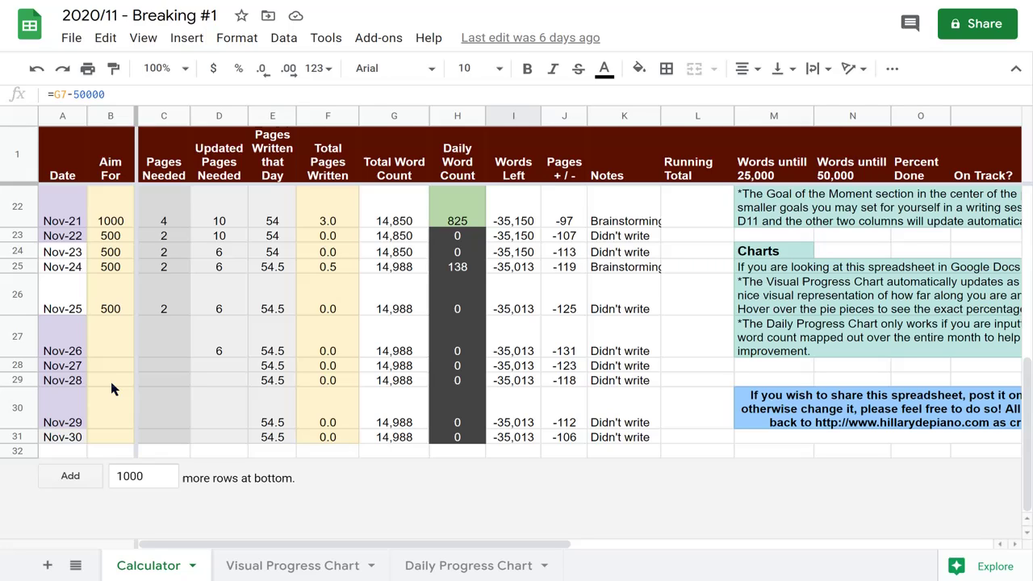
left_click(113, 388)
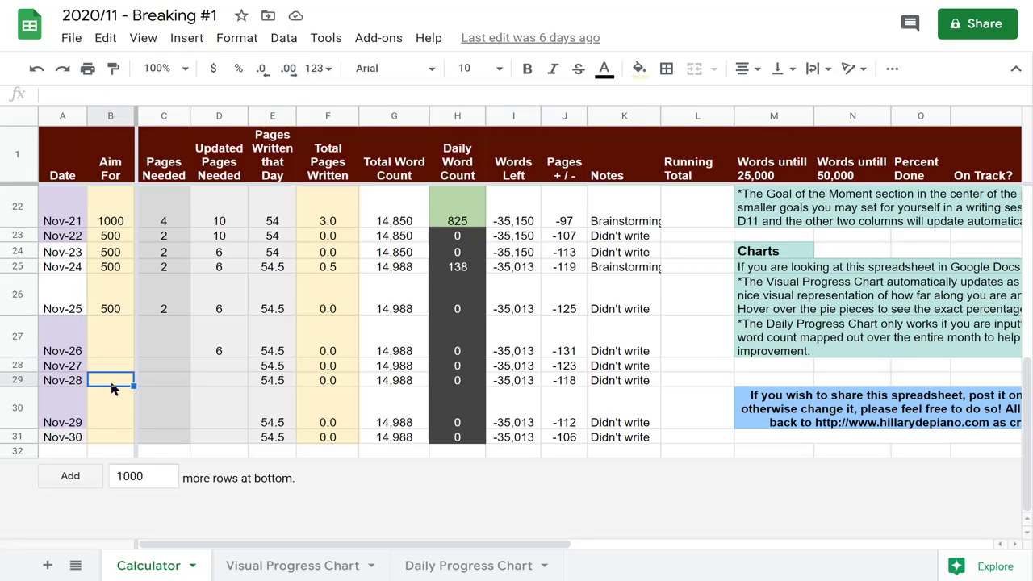